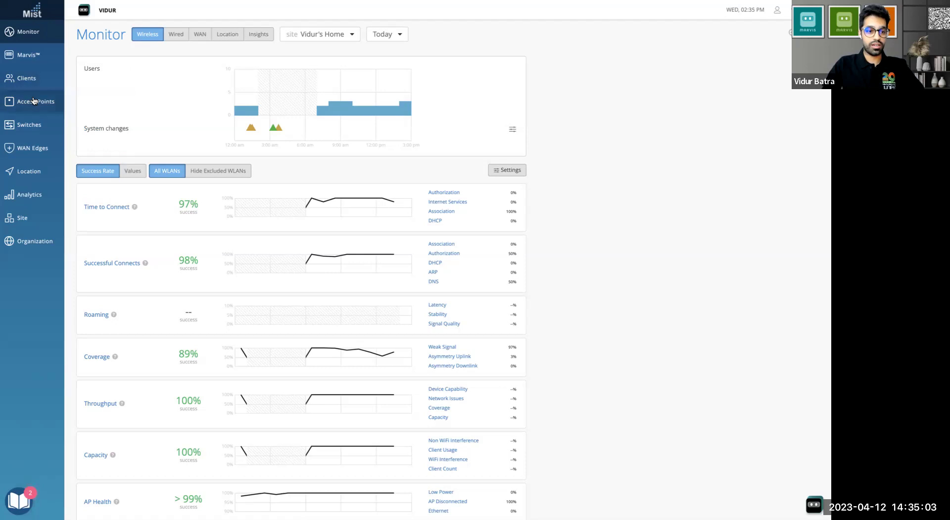
Step: Open the client insights of the Samsung Galaxy S10 phone from the list of WiFi clients
mouse_move(32, 85)
click(84, 117)
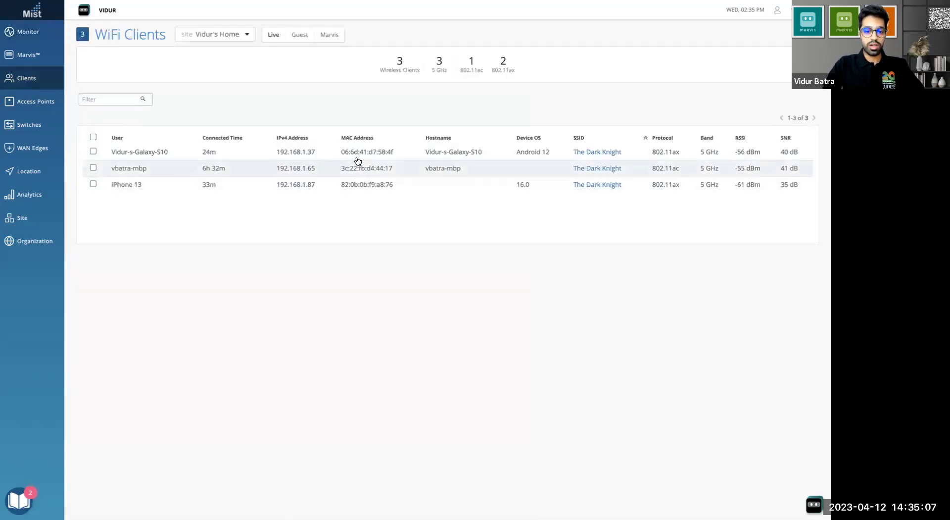
click(391, 156)
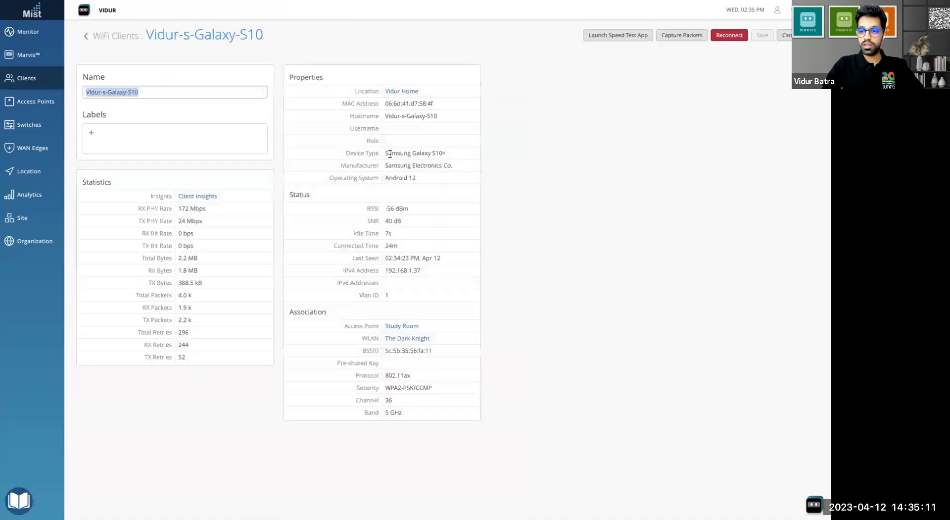
click(191, 197)
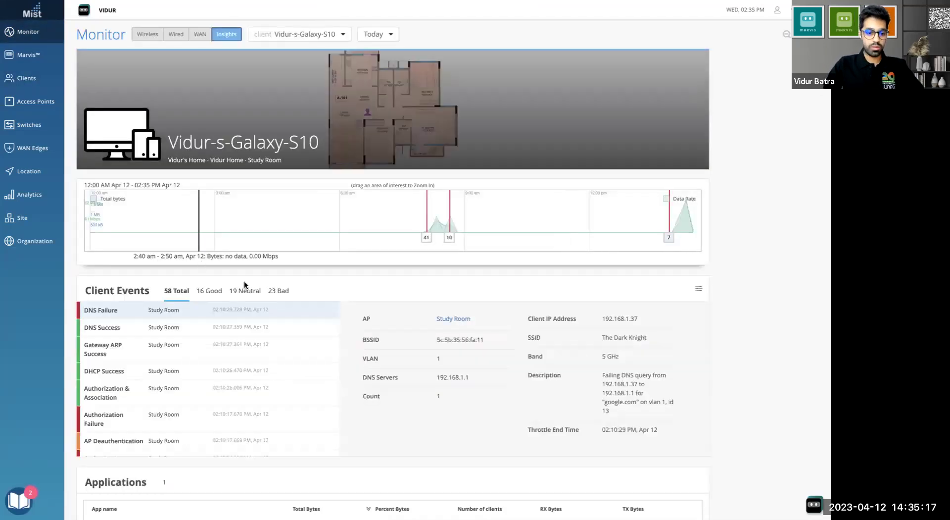
Step: Show only the bad client events for the phone and look through the list
scroll(313, 280, down, 1)
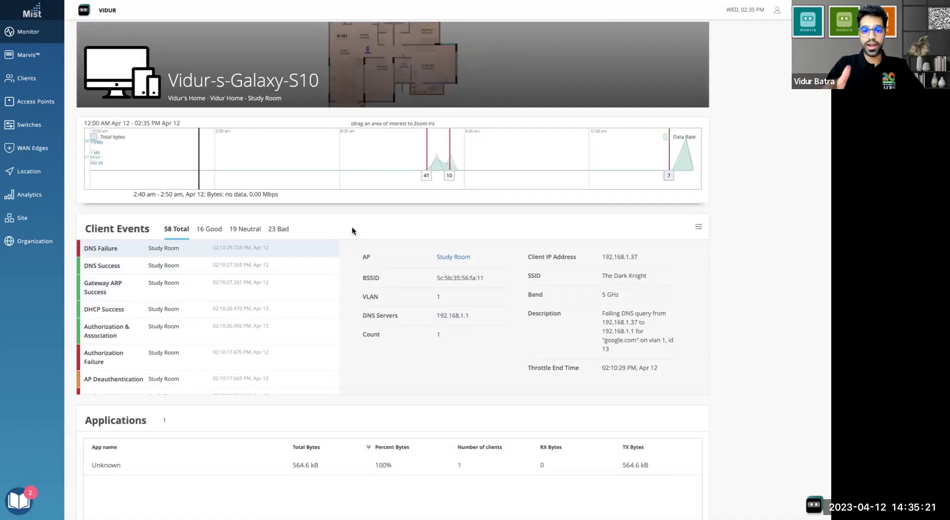
click(280, 233)
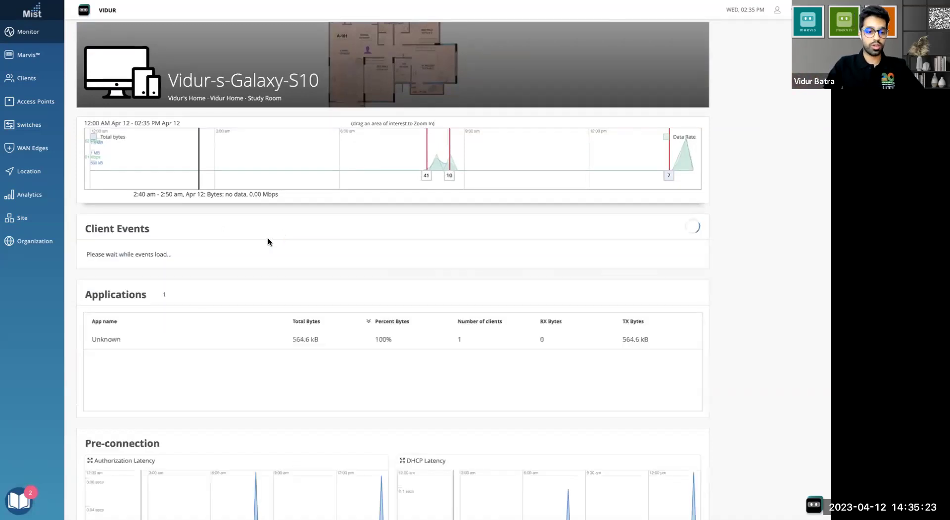
scroll(168, 346, down, 2)
scroll(147, 350, down, 3)
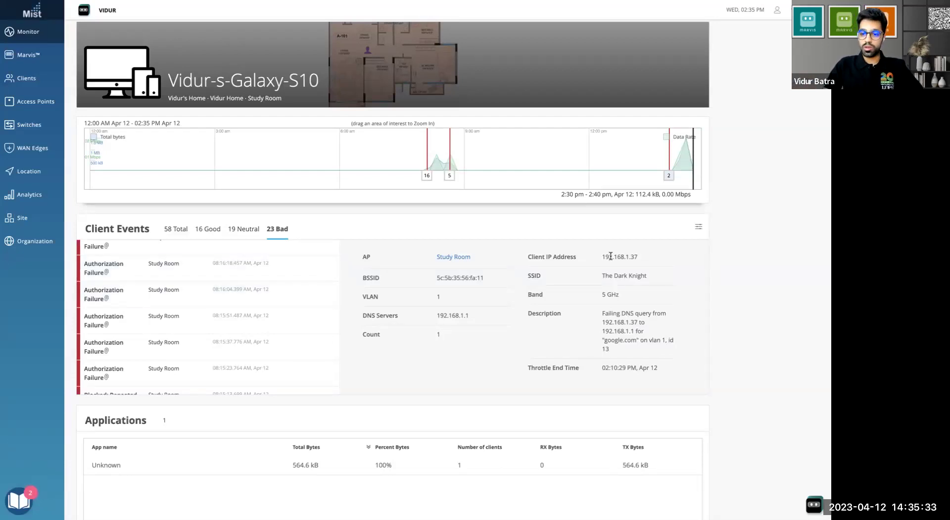
Step: Review the positive, neutral and negative event types in the client event filter, then close it without changes
click(699, 231)
scroll(480, 304, down, 1)
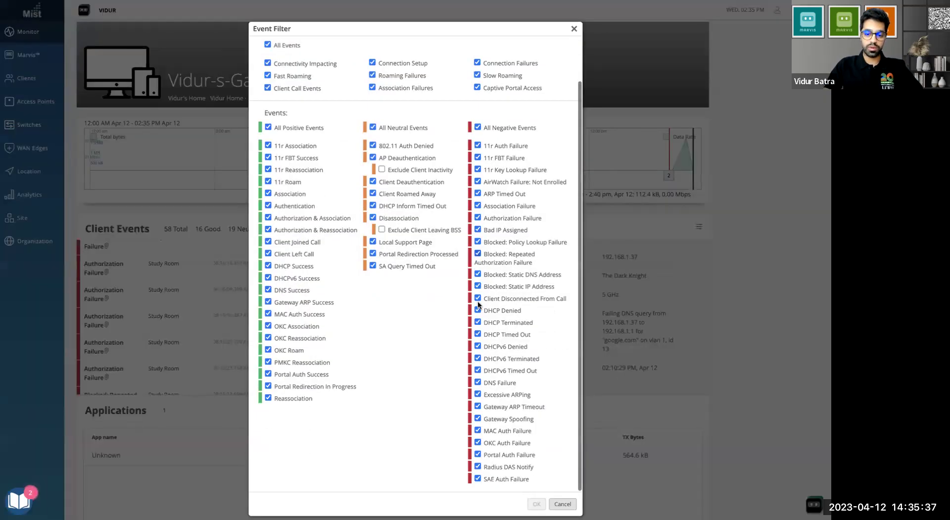
scroll(483, 312, up, 1)
click(557, 503)
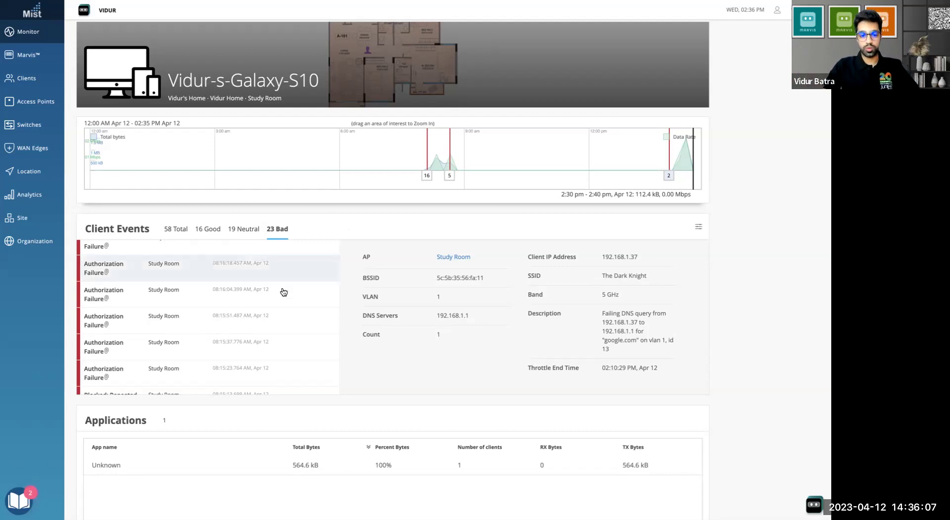
Step: Look through the bad events and inspect the details and packet capture option of the 08:12:35 AM authorization failure
scroll(281, 293, up, 5)
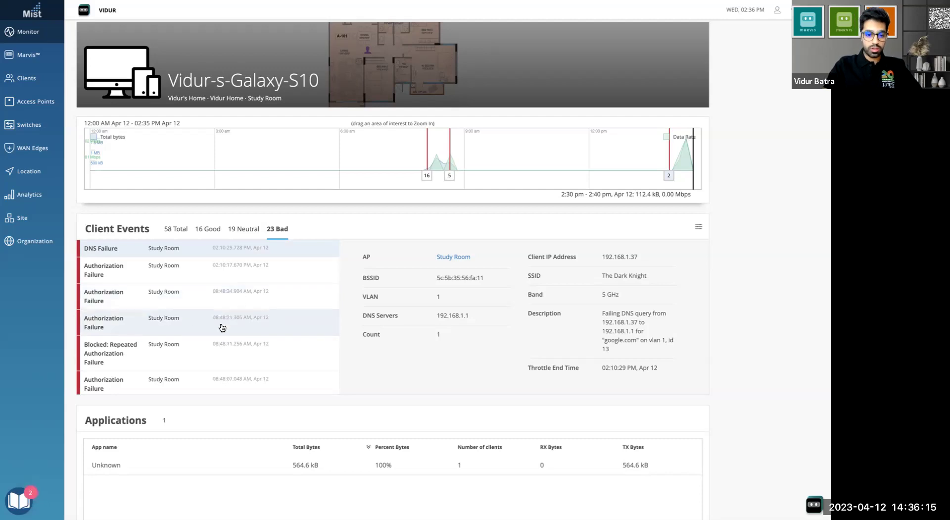
scroll(222, 327, down, 2)
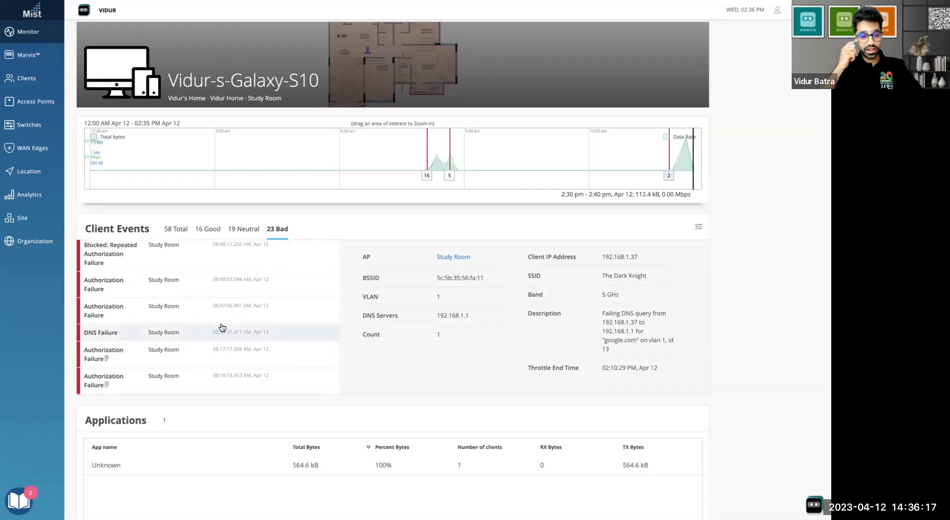
scroll(222, 327, down, 3)
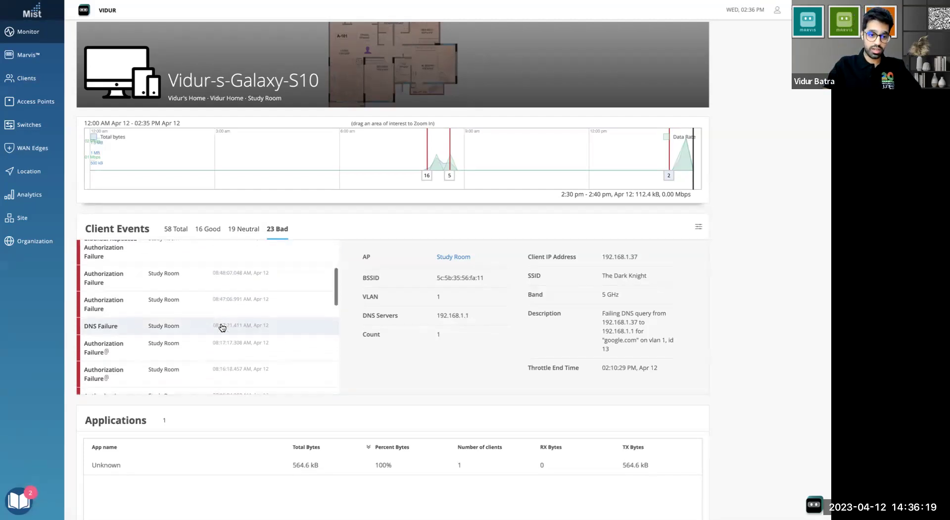
scroll(222, 327, down, 3)
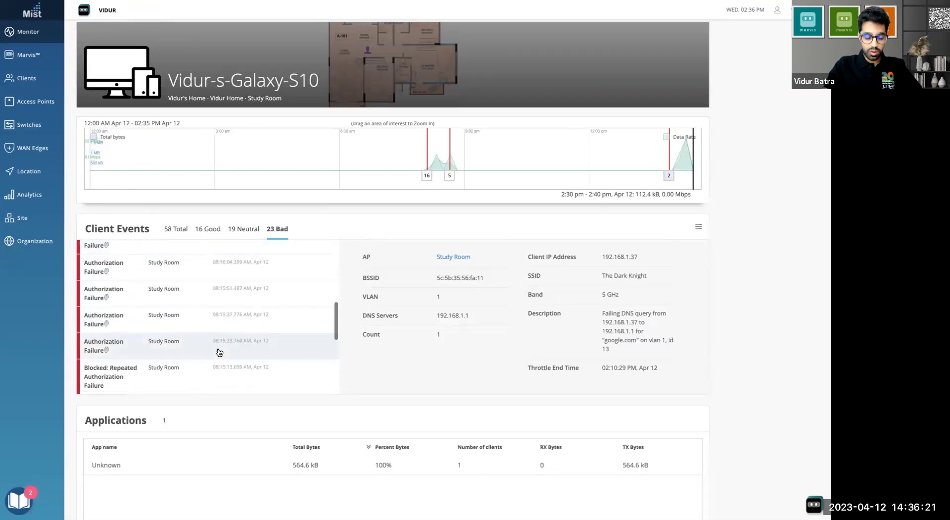
scroll(240, 309, down, 2)
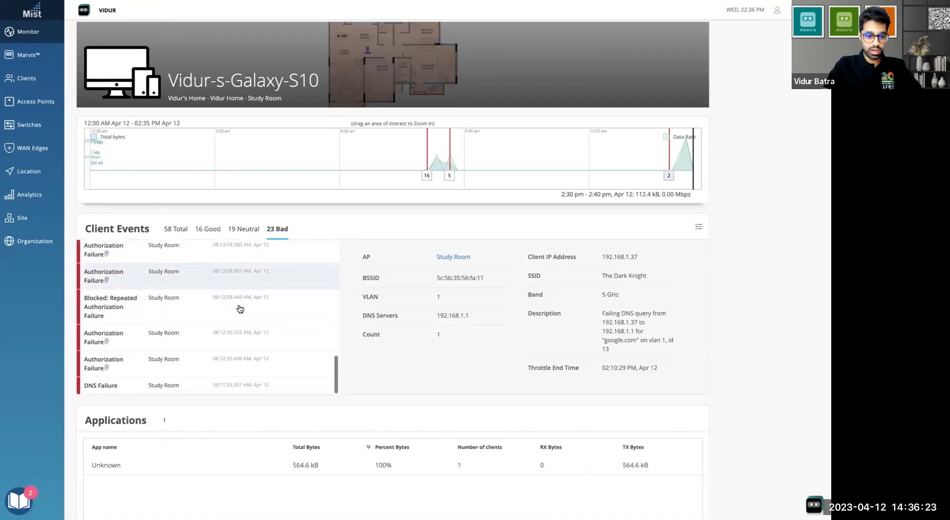
click(227, 366)
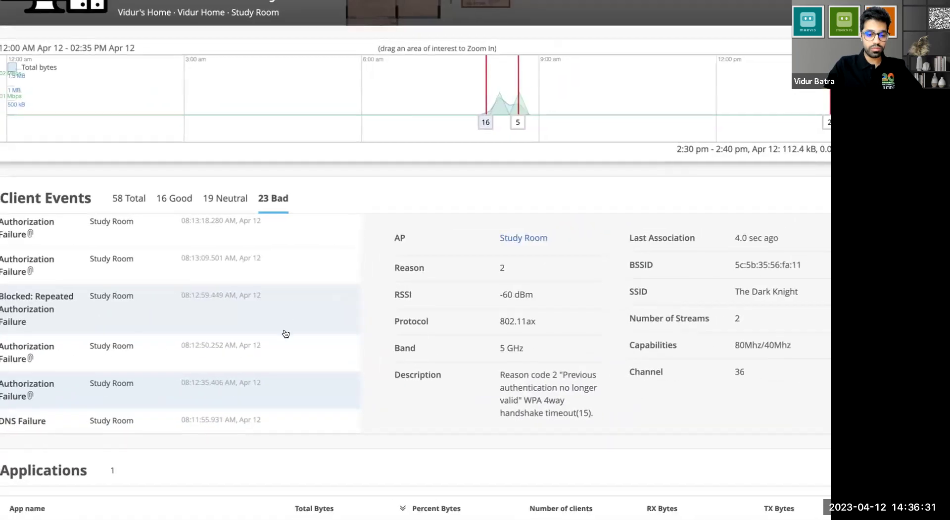
scroll(285, 333, down, 1)
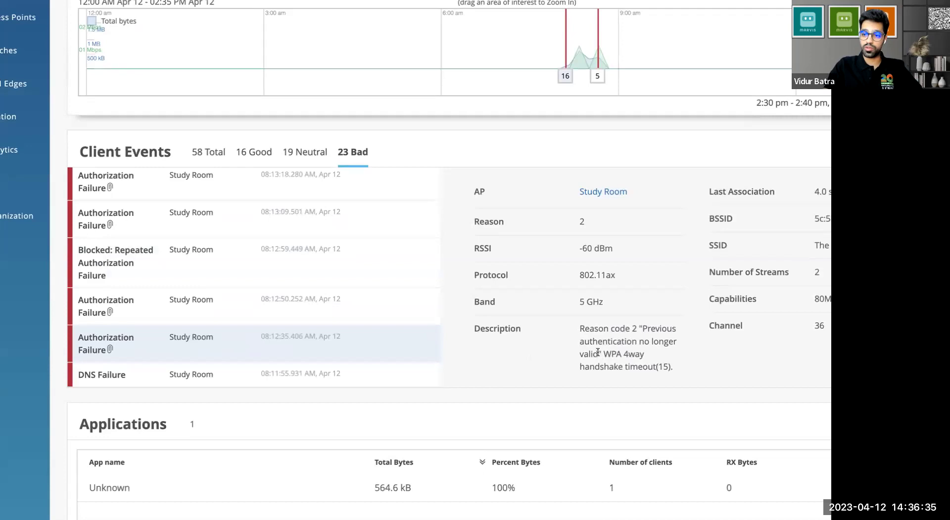
scroll(597, 352, down, 1)
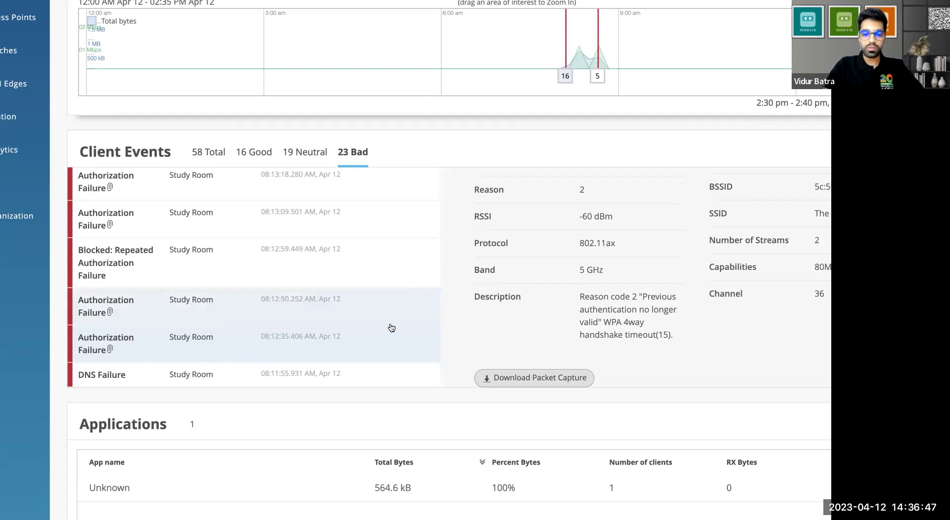
Step: Inspect the details of the authorization failures logged at 08:13:09 AM and 08:13:18 AM
click(227, 229)
scroll(227, 198, up, 2)
click(220, 252)
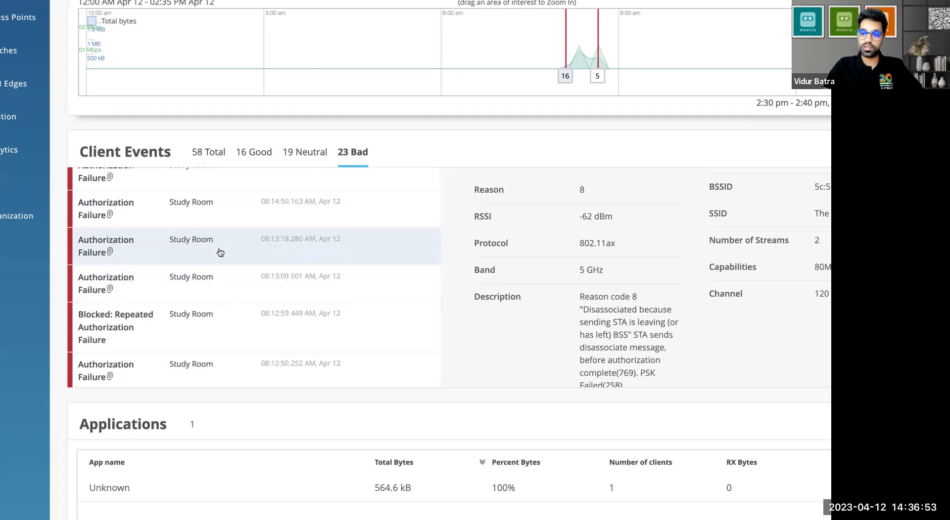
scroll(221, 252, up, 1)
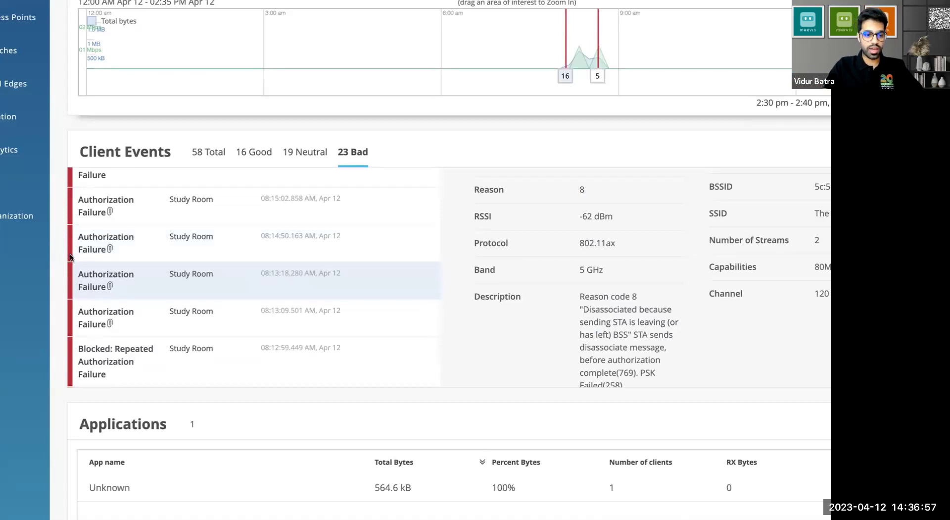
Step: Open the organization settings and find the Support Access option that allows Mist to capture packets
mouse_move(7, 218)
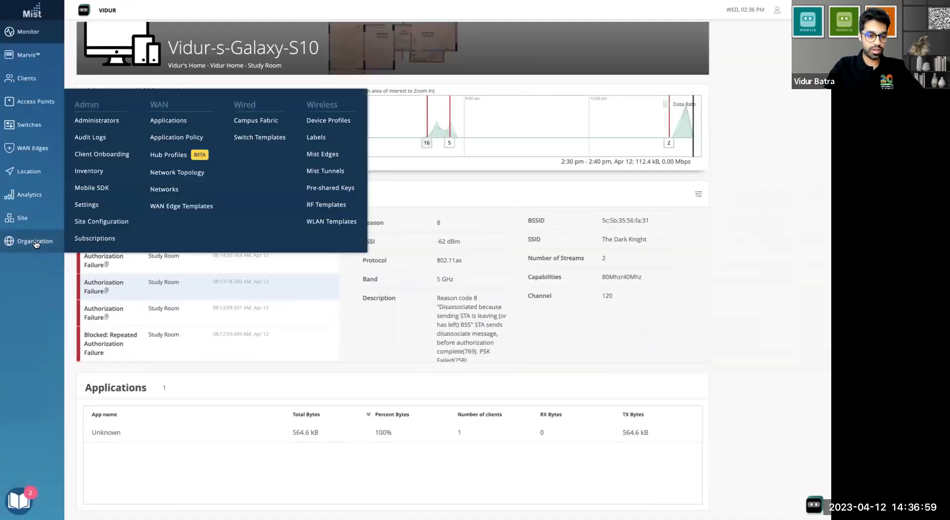
click(91, 209)
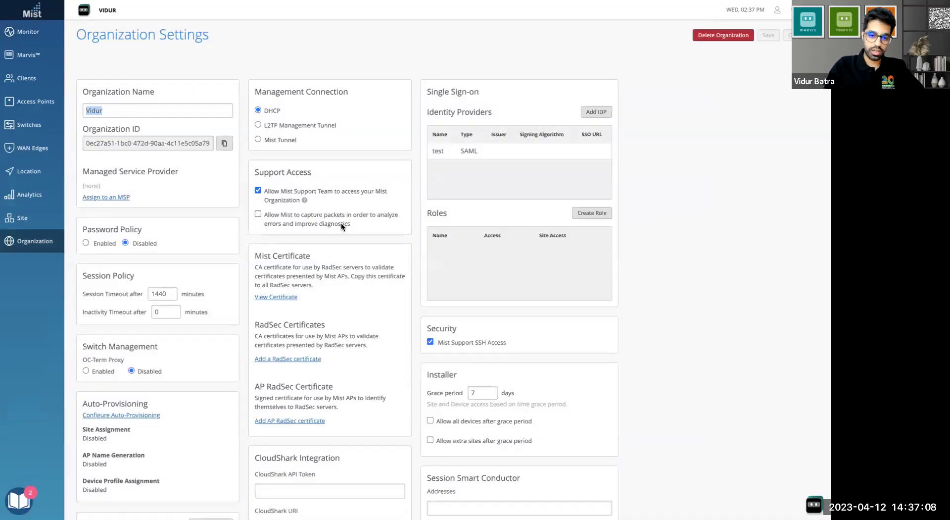
drag(312, 172, 224, 155)
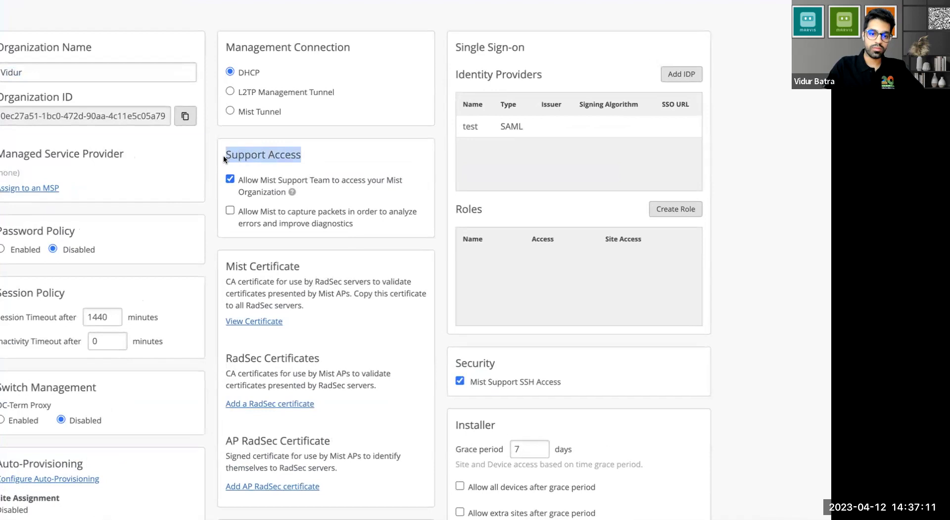
drag(355, 224, 239, 216)
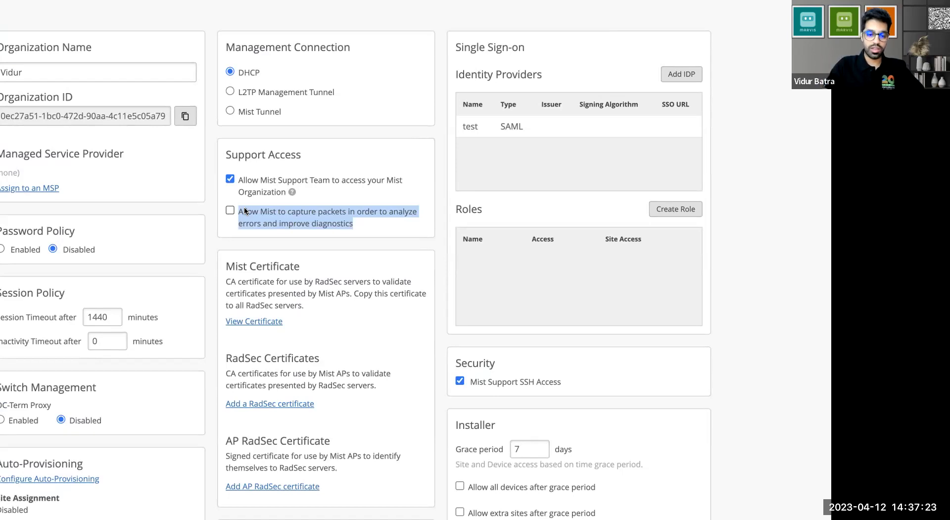
Step: Try allowing Mist to capture packets in order to analyze errors and improve diagnostics
click(230, 210)
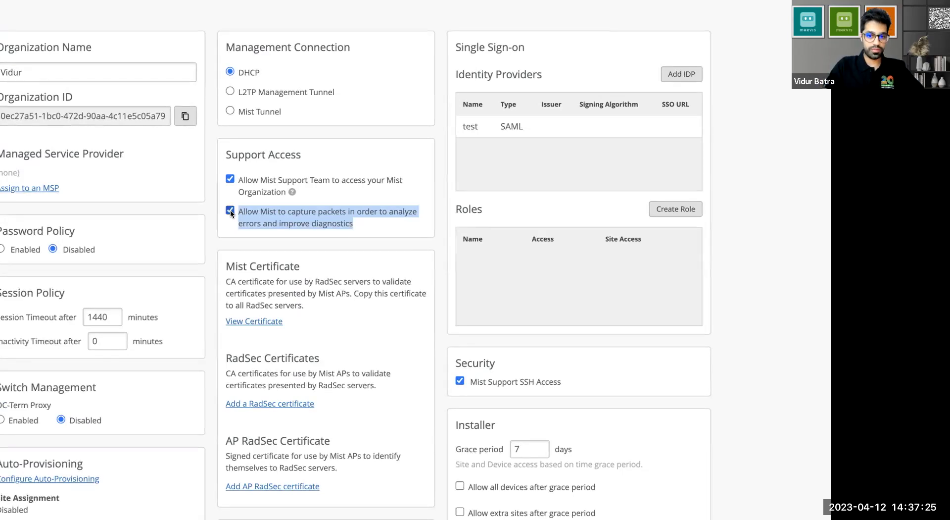
click(230, 210)
click(266, 201)
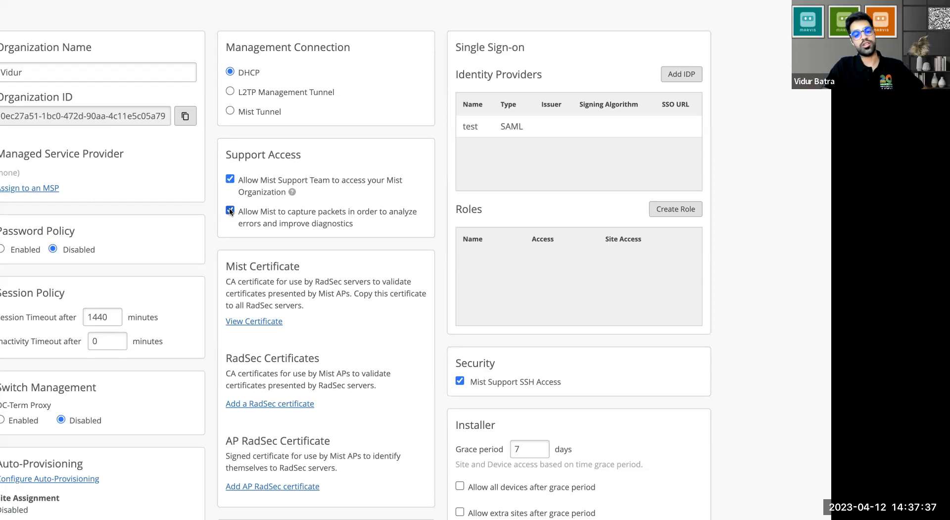
click(231, 211)
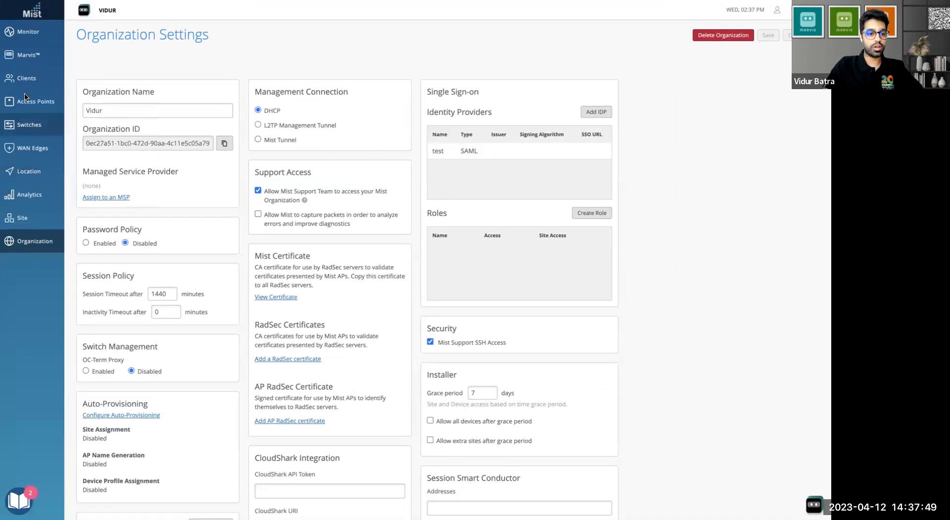
Step: Return to the WiFi clients list and reopen the client insights of the Galaxy S10 phone
mouse_move(28, 79)
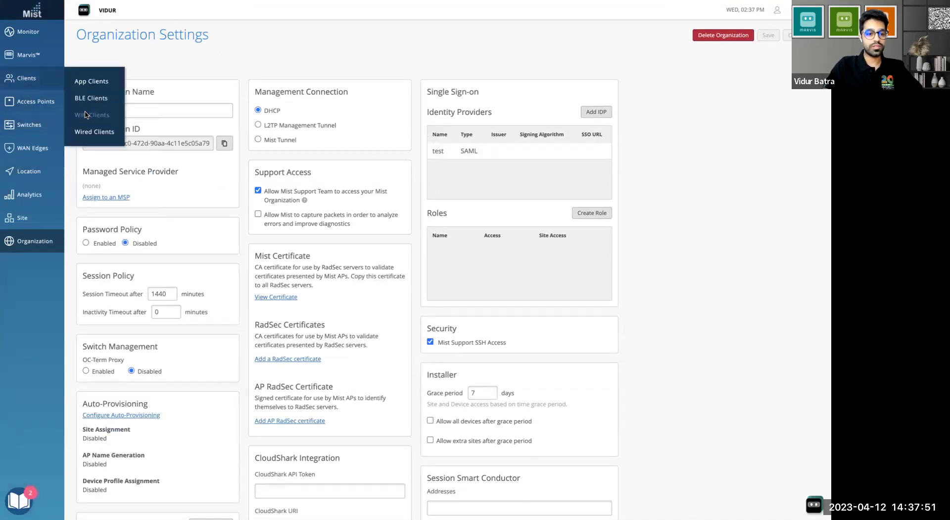
click(88, 114)
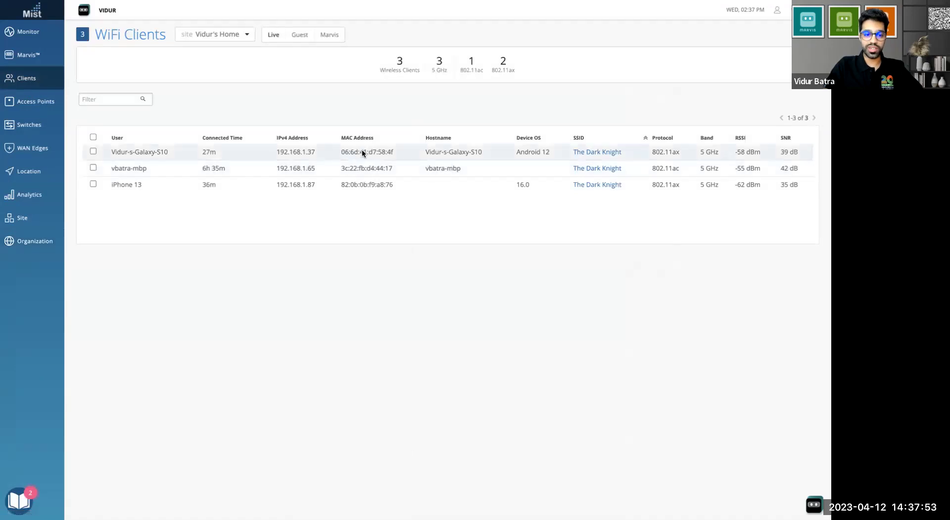
click(361, 151)
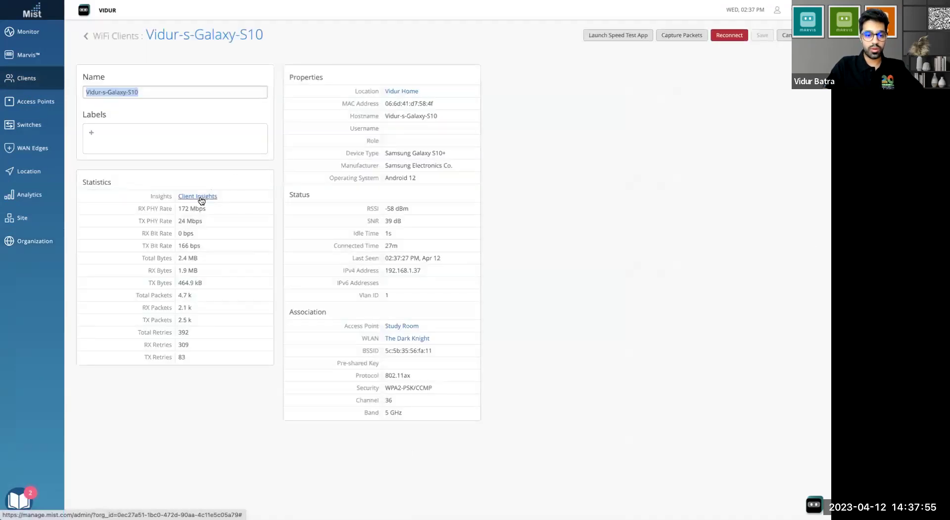
click(201, 196)
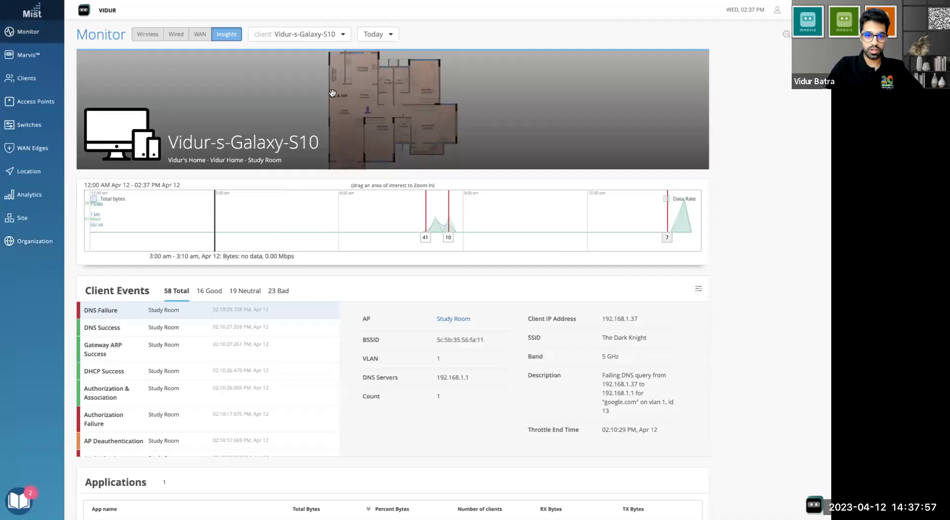
Step: Limit the client events to the bad ones and look for authorization failures that have a packet capture attached
scroll(124, 270, down, 2)
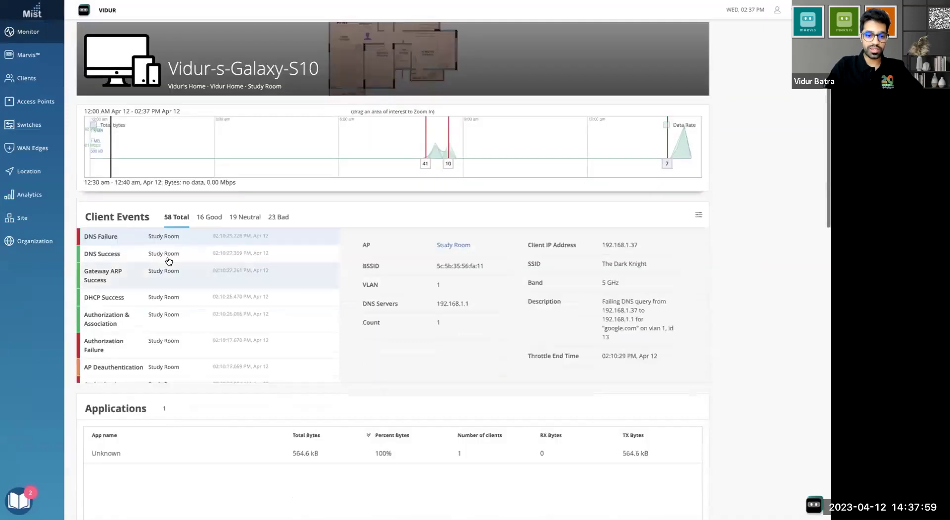
click(272, 217)
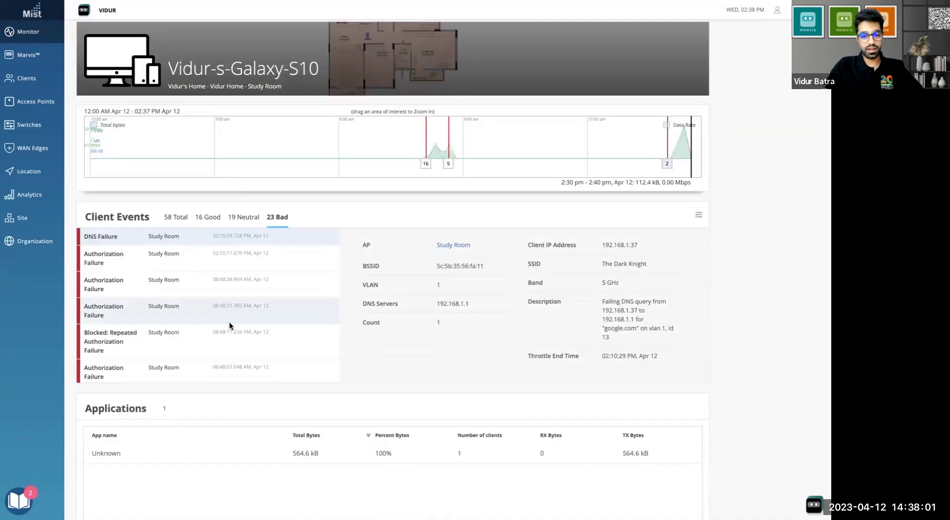
scroll(208, 297, down, 5)
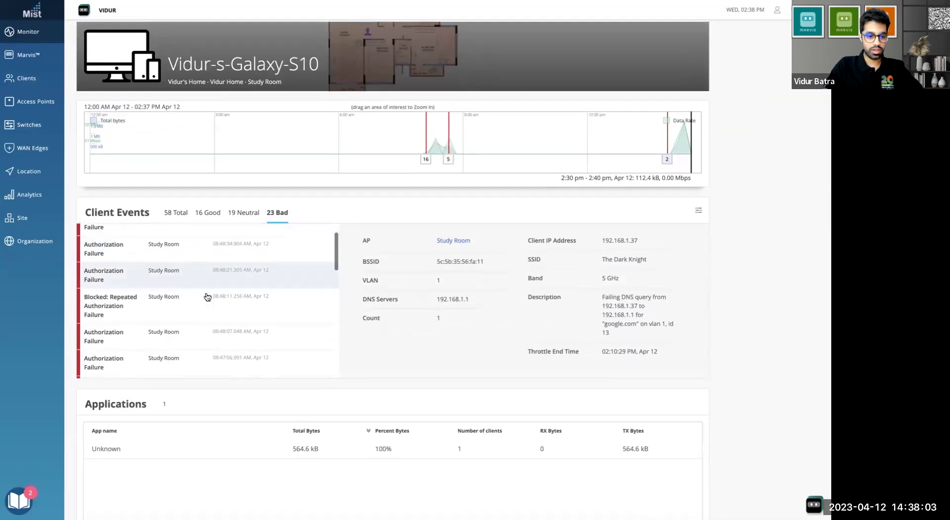
scroll(207, 297, down, 3)
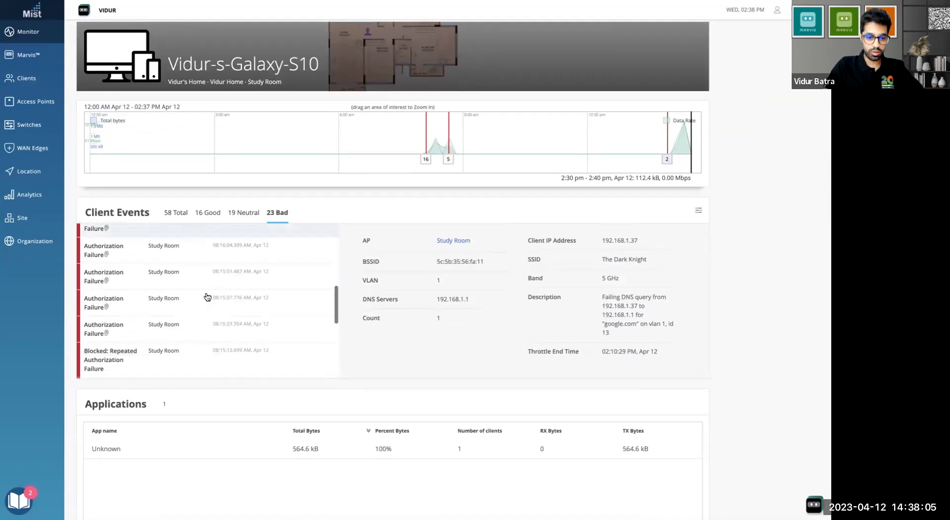
scroll(208, 297, up, 3)
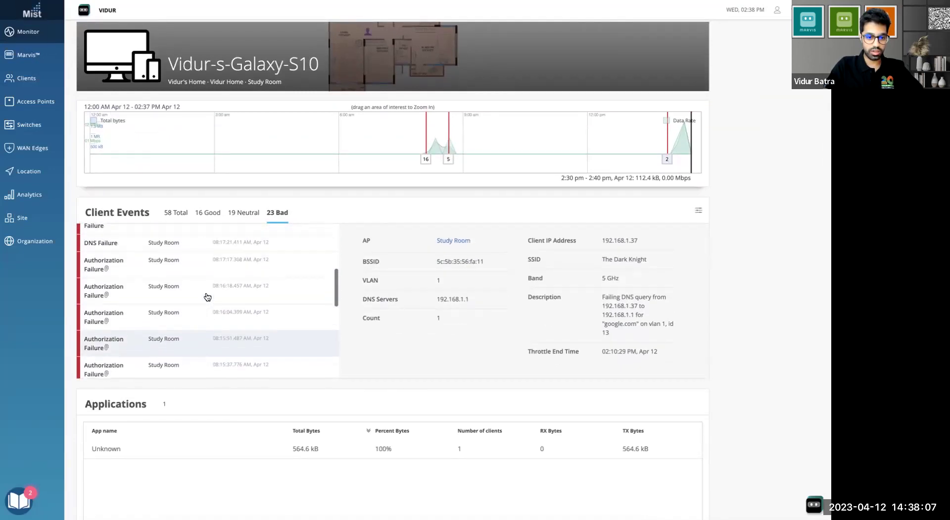
scroll(223, 282, up, 1)
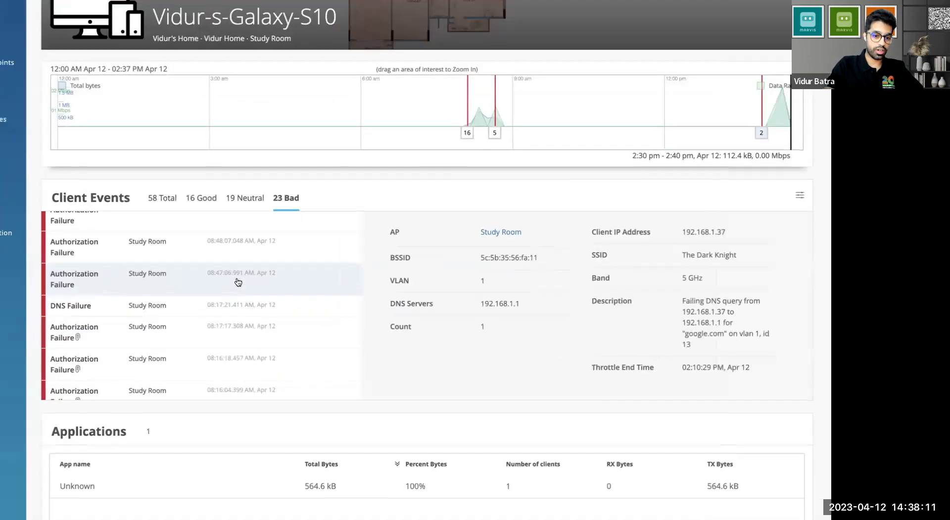
Step: Inspect the details of the 08:47:06 AM and 08:48:07 AM authorization failures, which have no packet capture attached
click(277, 281)
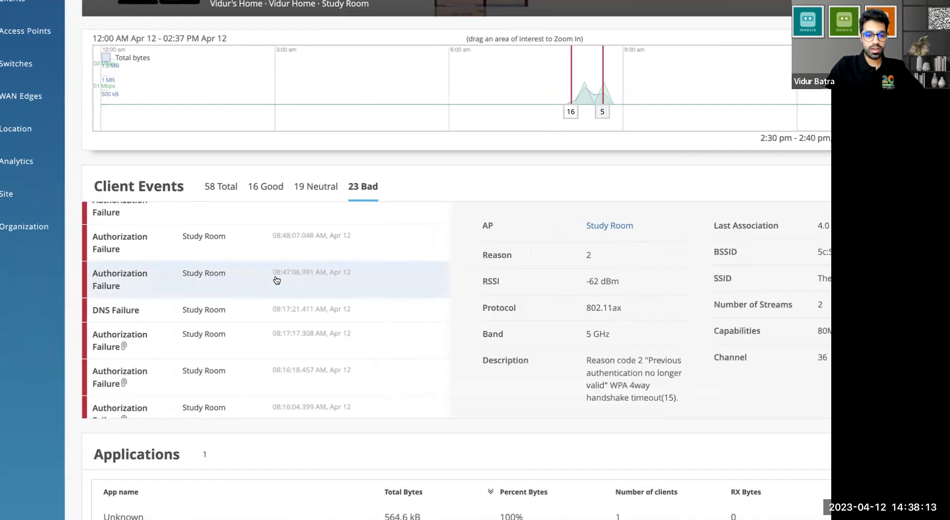
click(286, 249)
scroll(553, 348, down, 1)
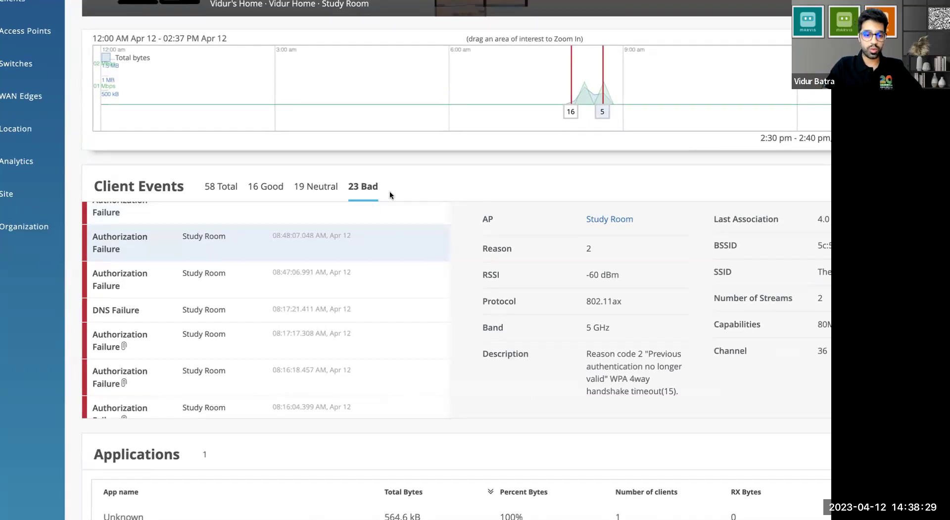
Step: Open the organization settings and highlight the Support Access option text about allowing Mist to capture packets
mouse_move(30, 227)
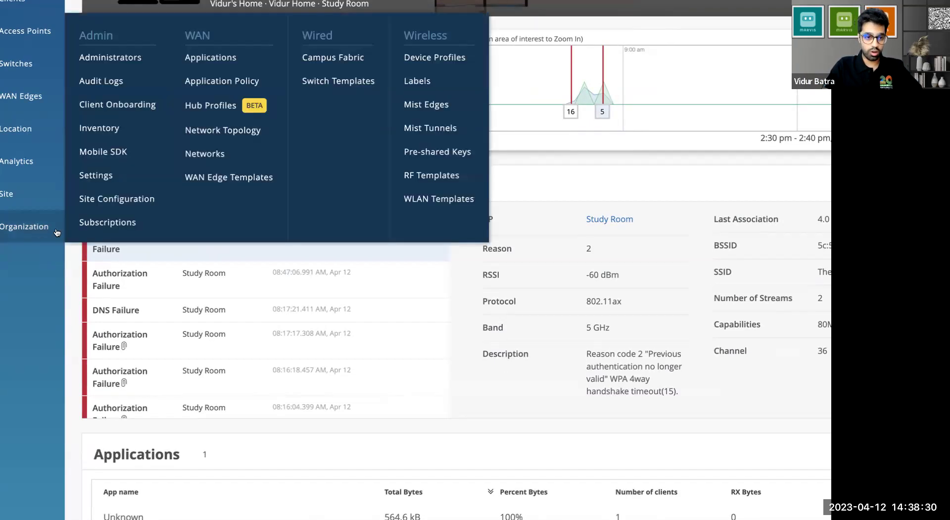
click(97, 176)
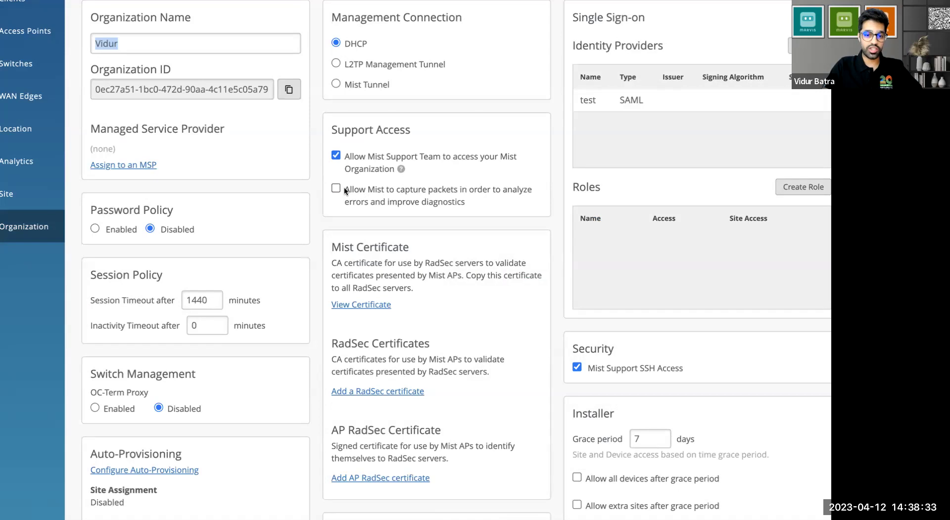
drag(345, 190, 465, 206)
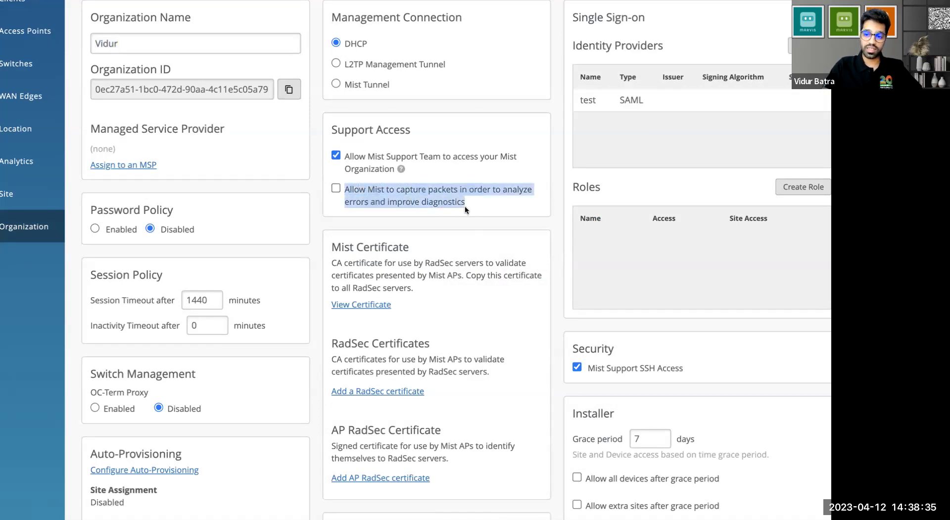
scroll(445, 195, up, 1)
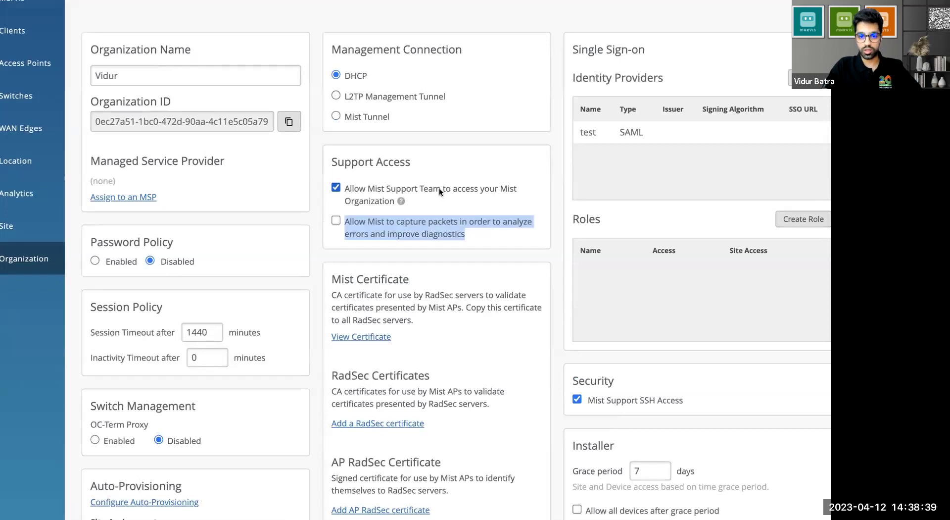
scroll(440, 192, up, 3)
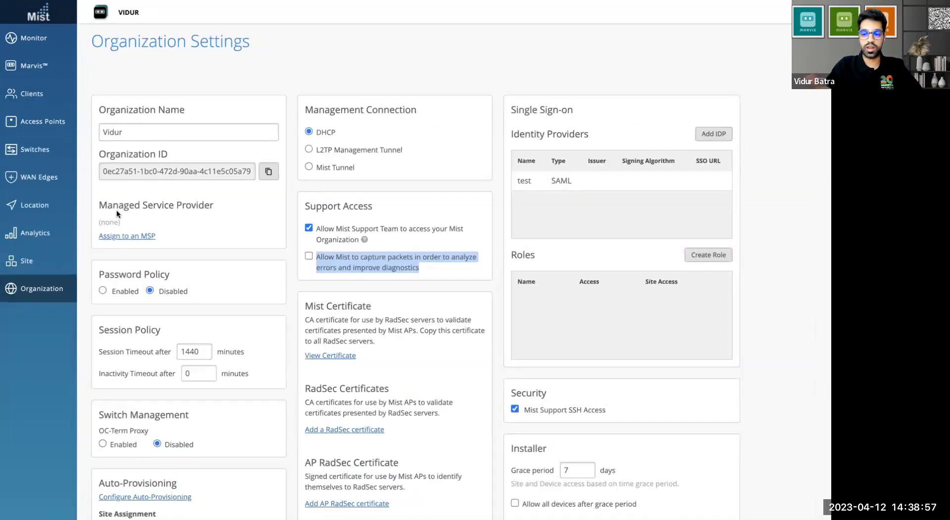
mouse_move(50, 273)
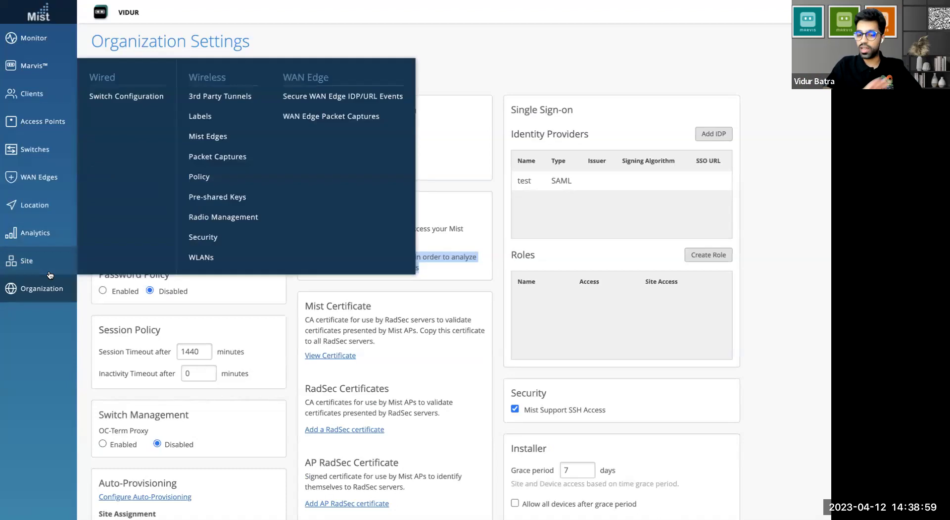
mouse_move(40, 296)
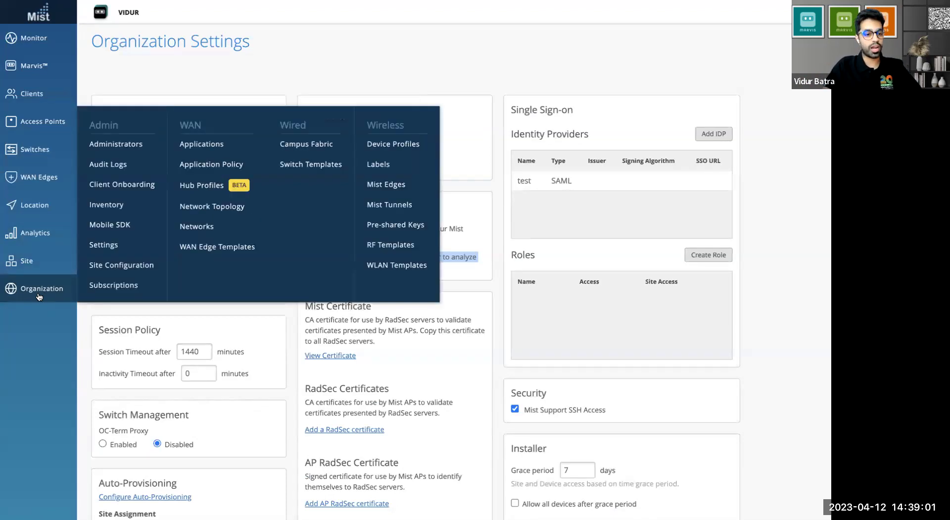